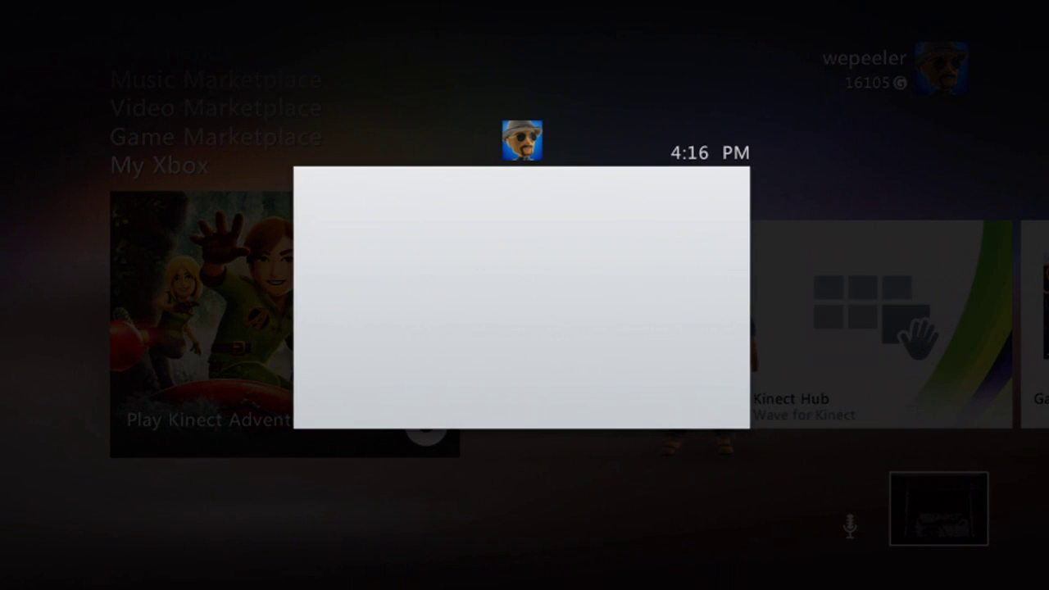
Navigate the Guide to Settings > Preferences > Voice and highlight Game Volume
key(Right)
key(Right)
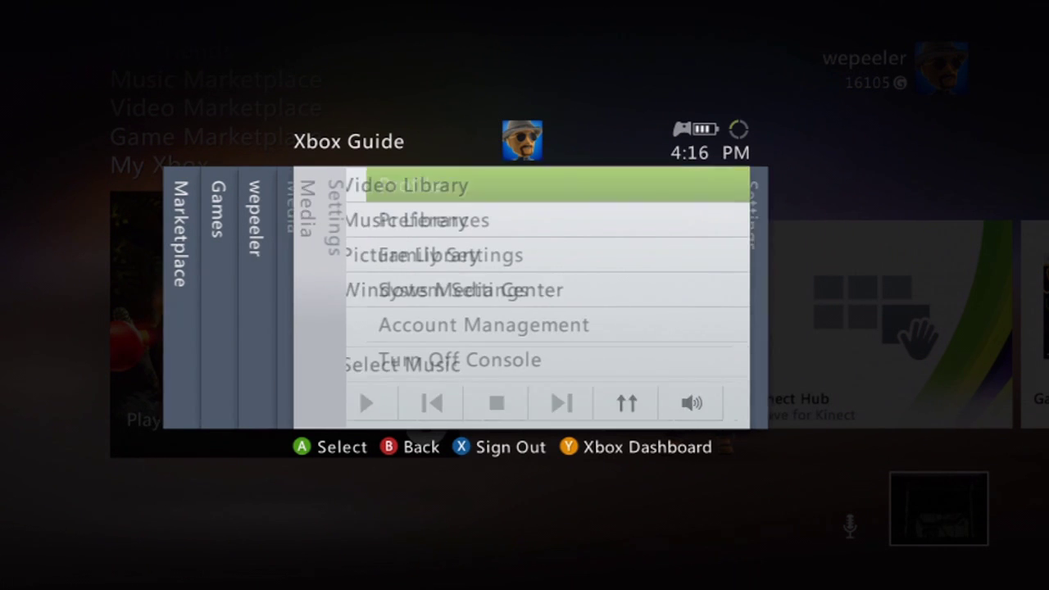
key(Down)
key(Return)
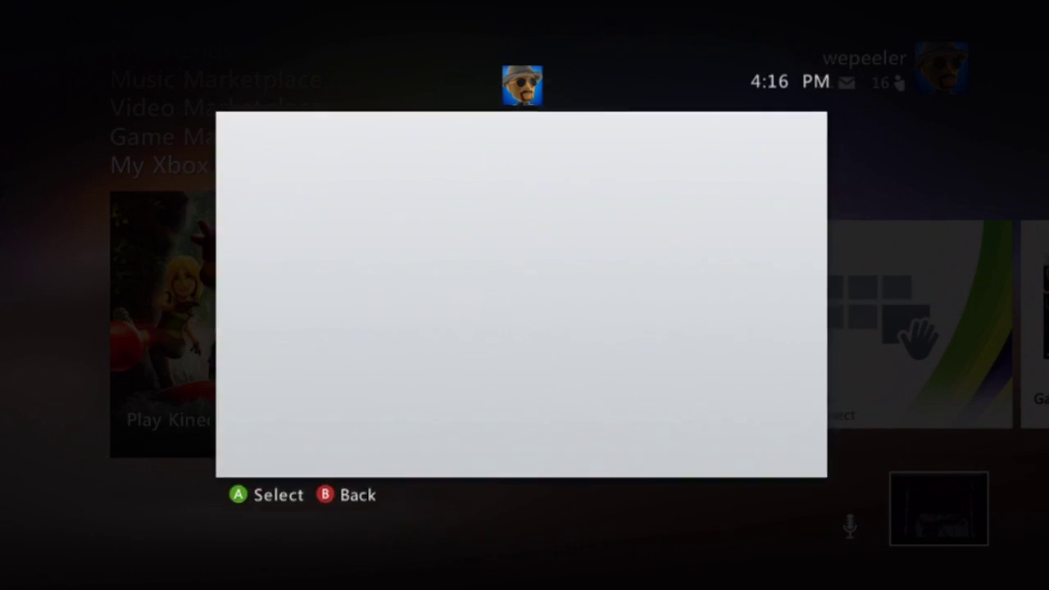
key(Down)
key(Down)
key(Return)
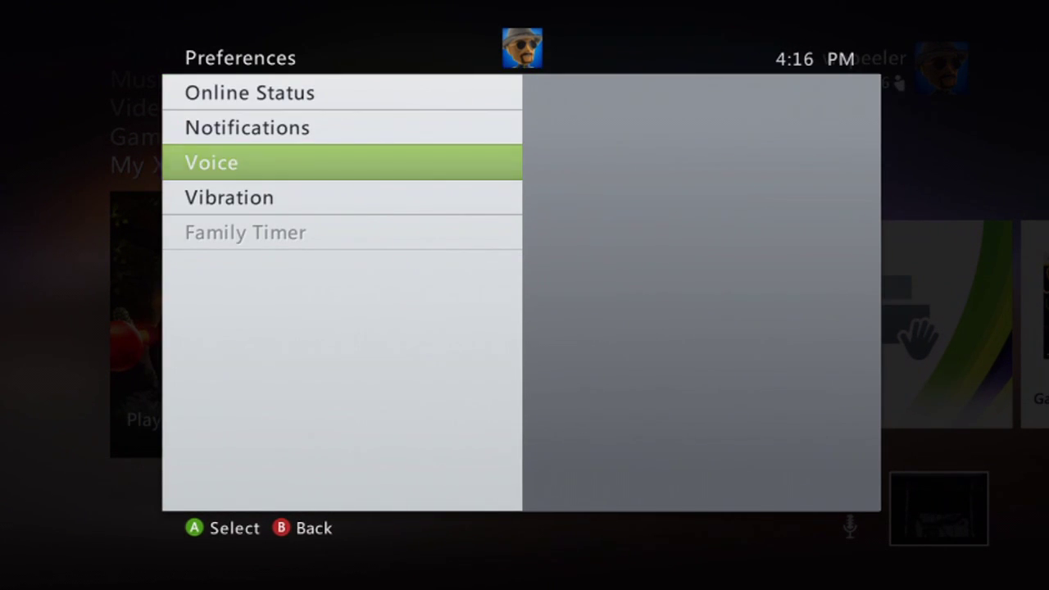
key(Down)
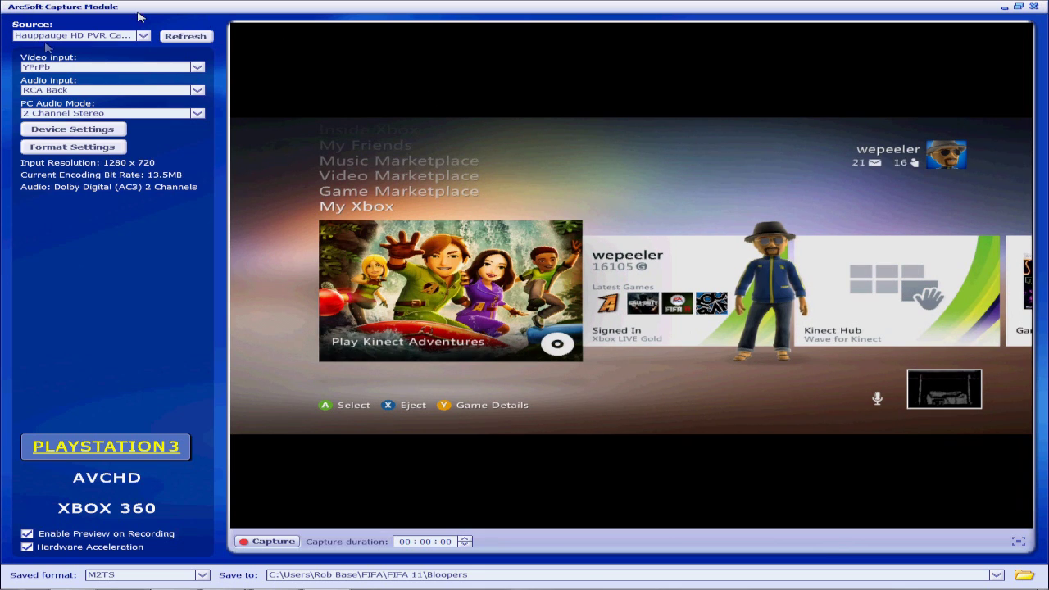
Accept the Hauppauge H264 encoder at 13.5 Mbps constant bitrate, 1280 x 720, 60 fps
click(87, 129)
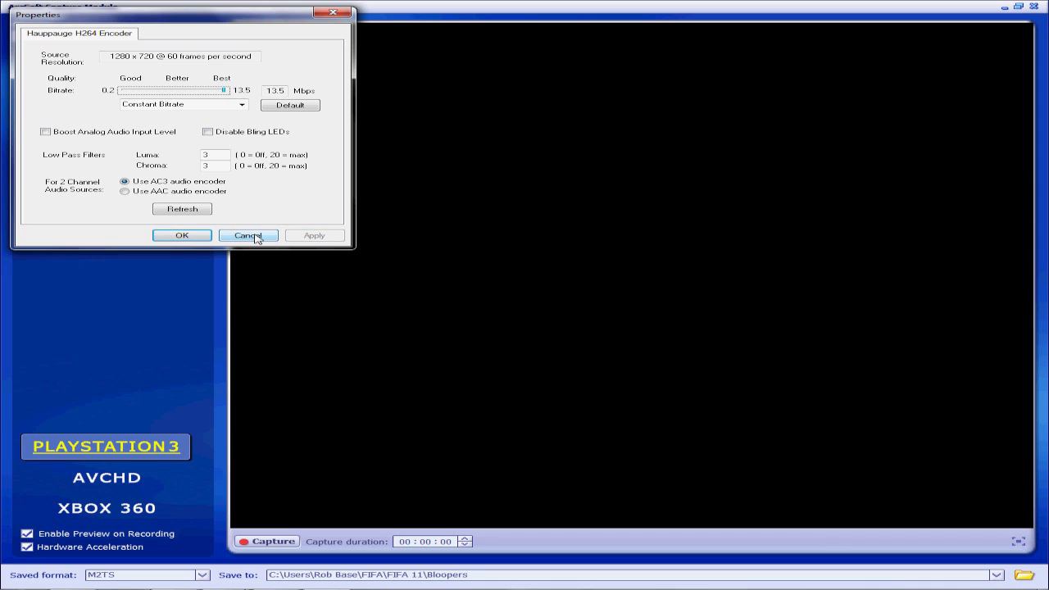
click(187, 238)
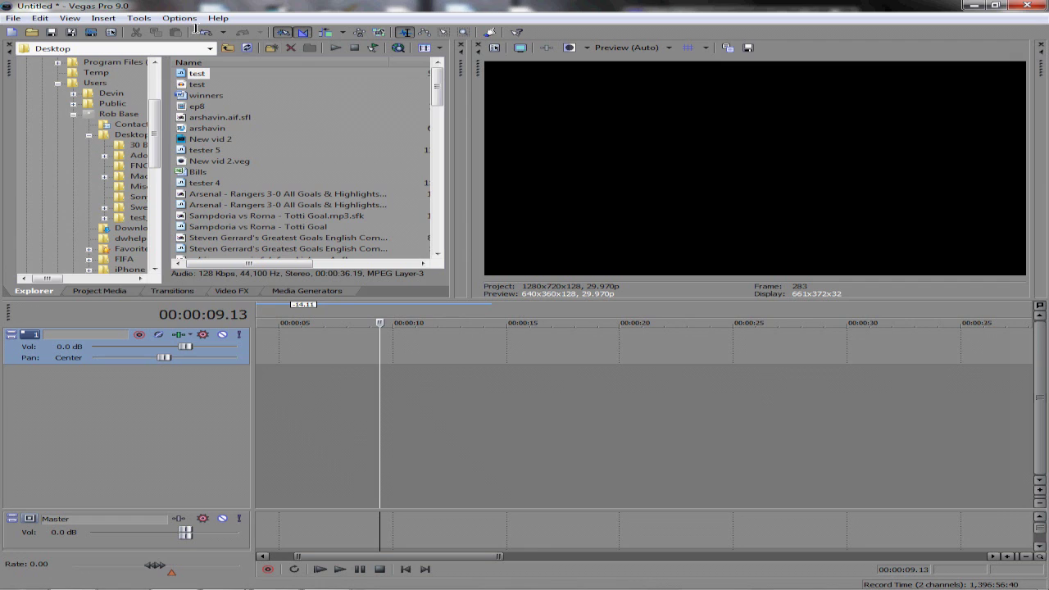
Apply the BEST YOUTUBE template (1280 x 720, 29.970 fps) in the project properties
click(13, 18)
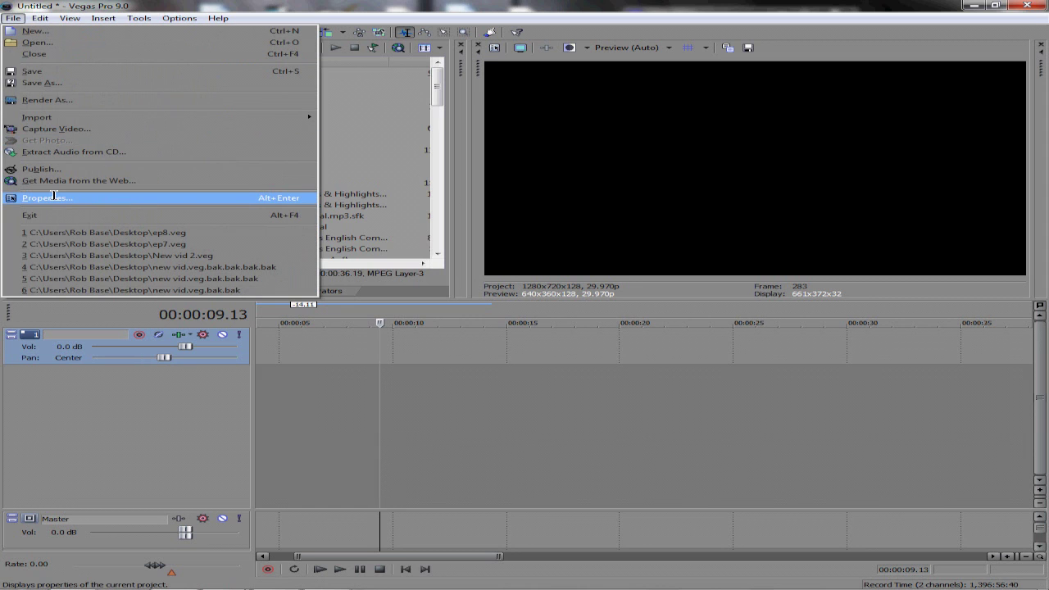
click(47, 197)
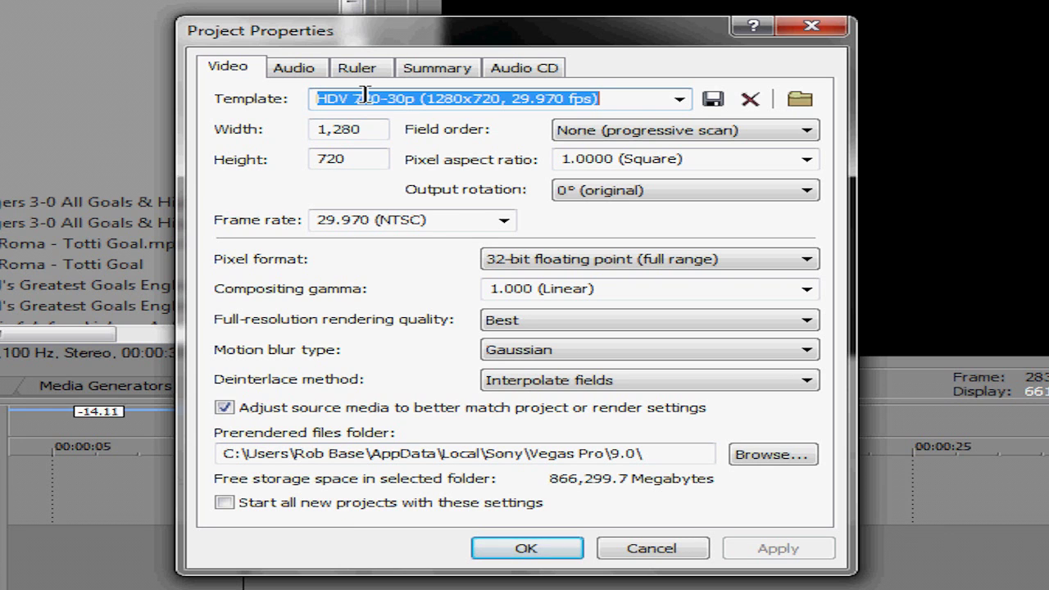
click(674, 99)
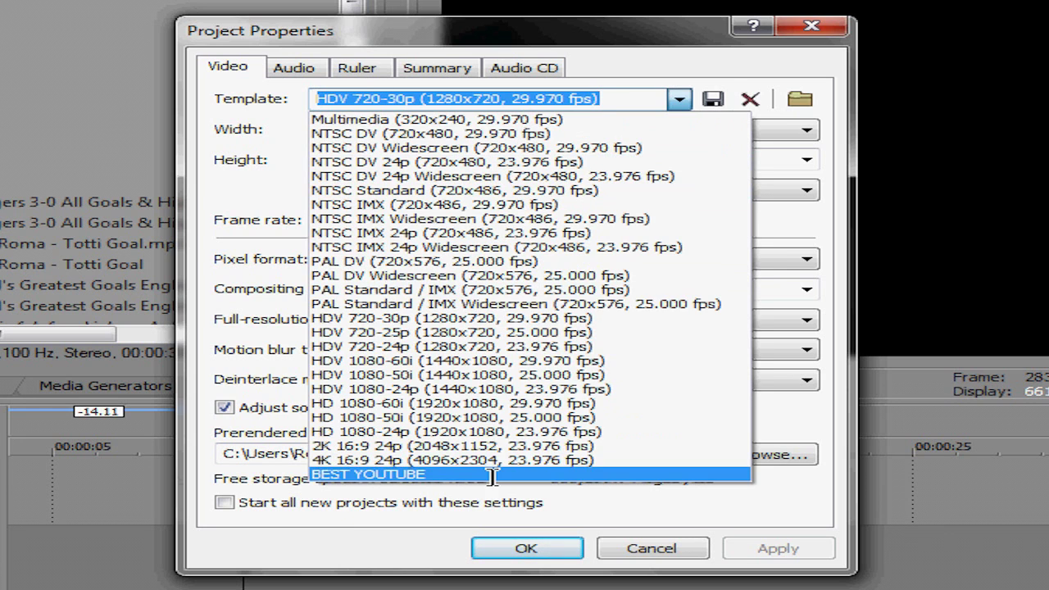
click(368, 476)
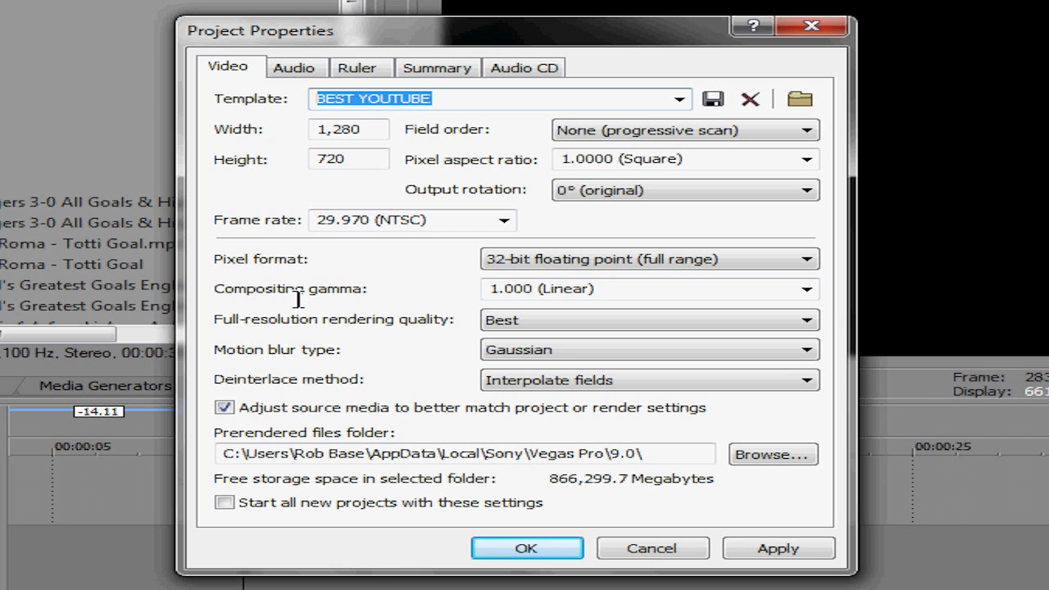
click(762, 547)
click(566, 548)
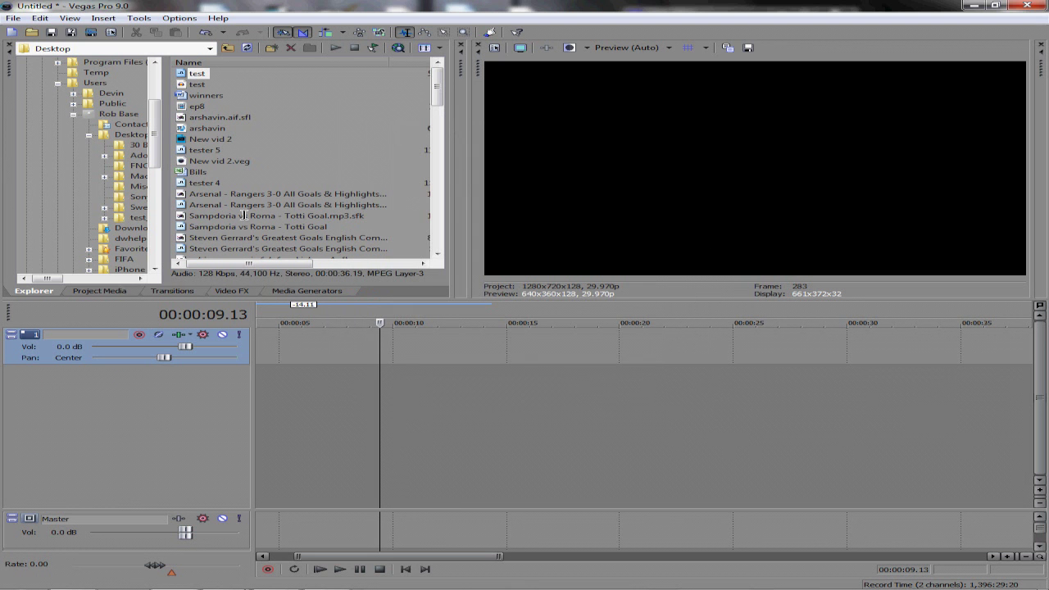
Browse the Explorer list, selecting the Arsenal - Rangers 3-0 and ronaldinho goal vs chelsea files
click(249, 205)
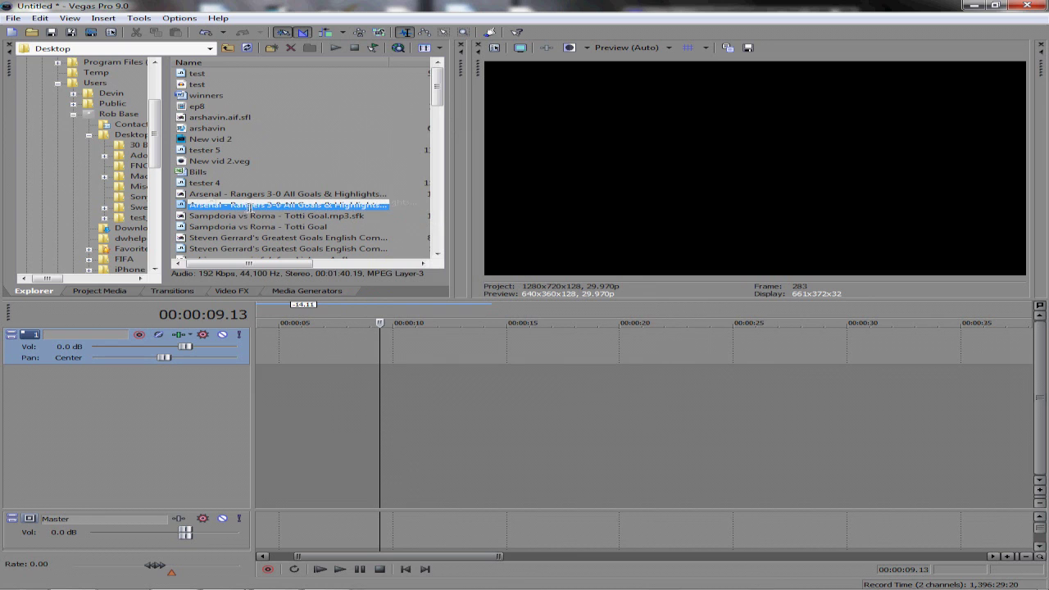
drag(437, 82, 440, 135)
click(249, 84)
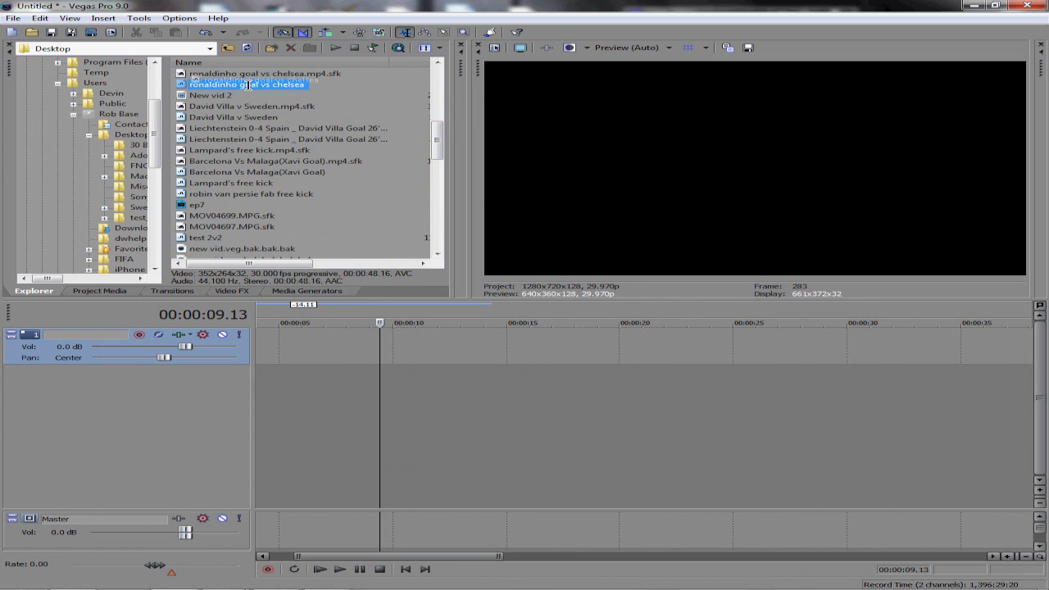
drag(441, 135, 443, 87)
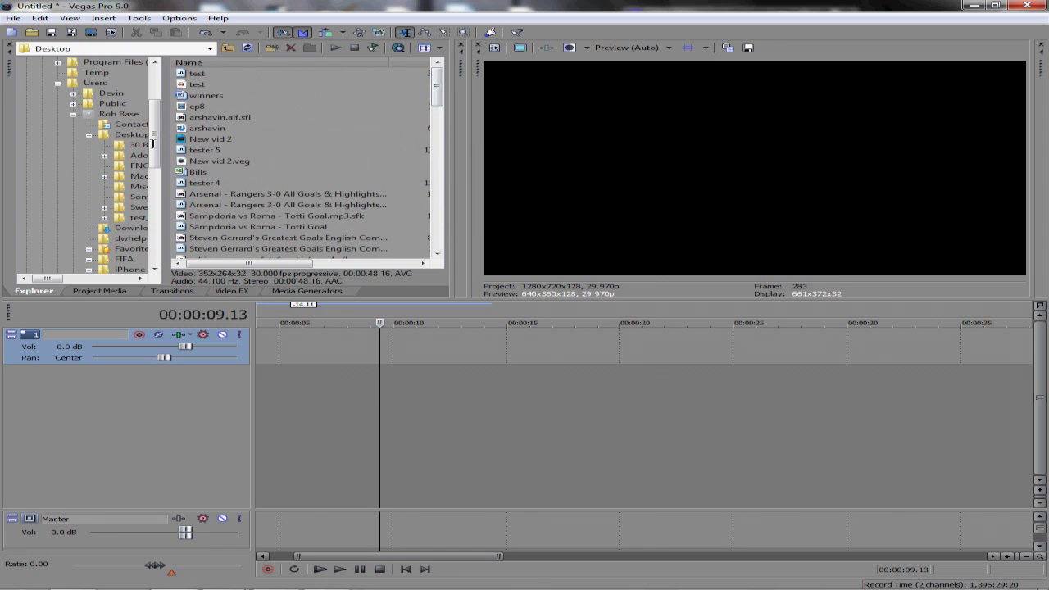
Drag 'kaka sick chop finesse' from the FIFA 11 folder onto the timeline and zoom to fit
click(123, 258)
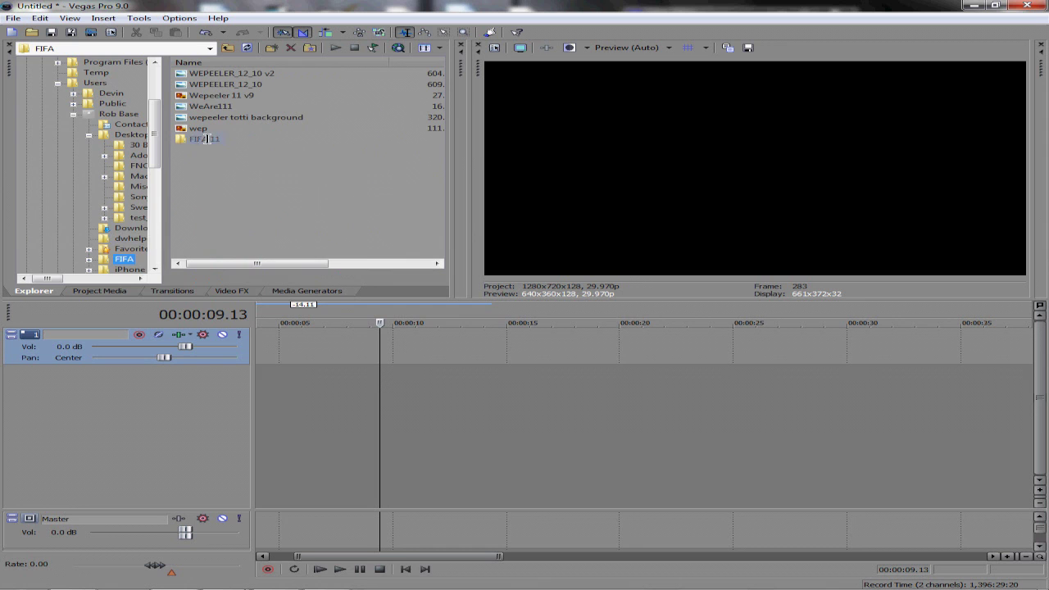
double_click(204, 141)
drag(234, 72, 256, 398)
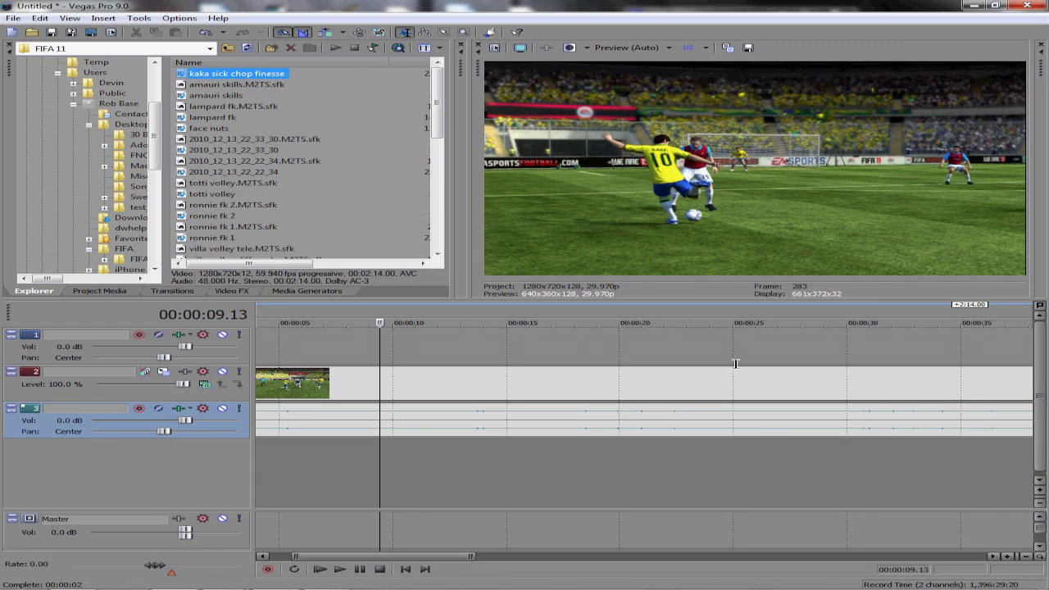
scroll(736, 377, down, 4)
click(558, 392)
key(grave)
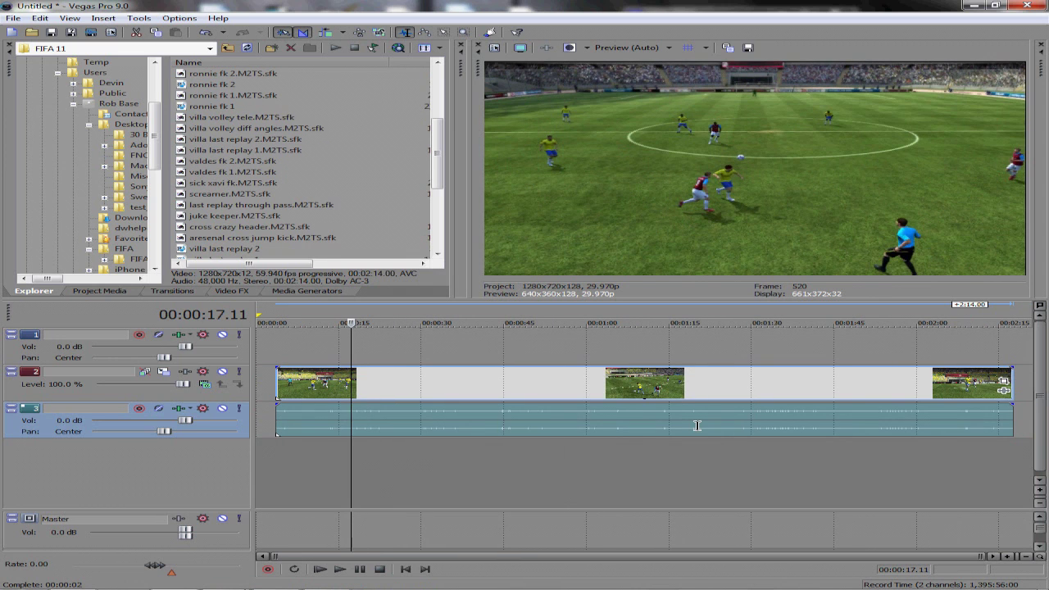
Enable Disable resample in the kaka sick chop finesse video event's Properties
right_click(375, 381)
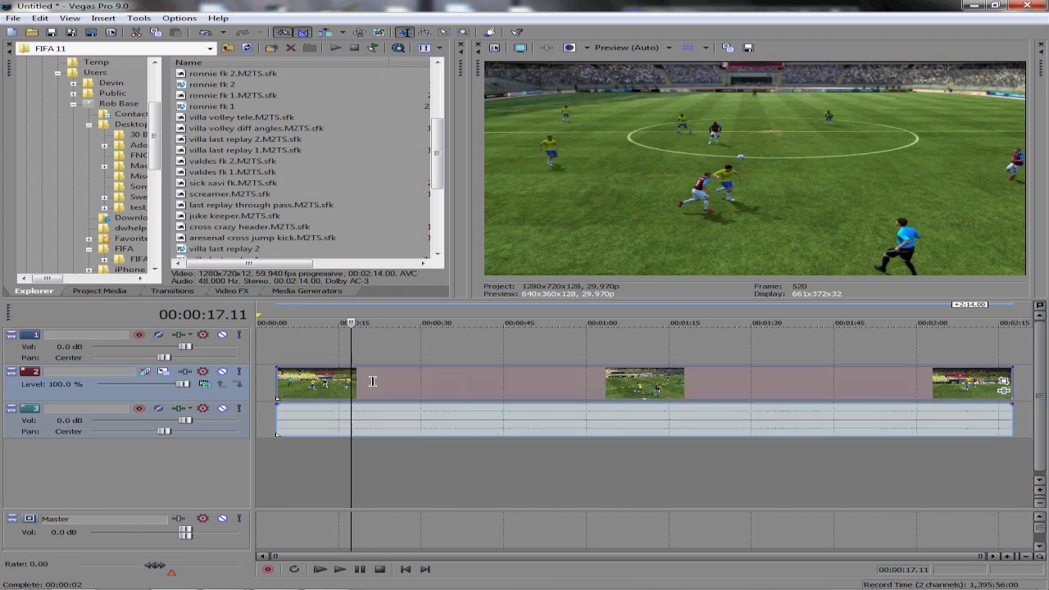
click(398, 374)
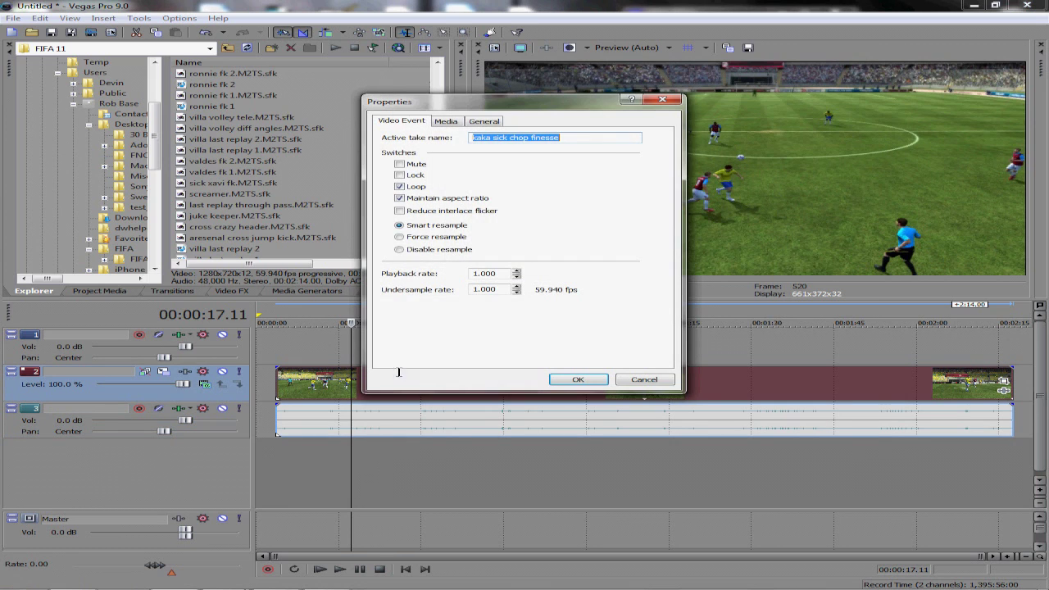
click(398, 250)
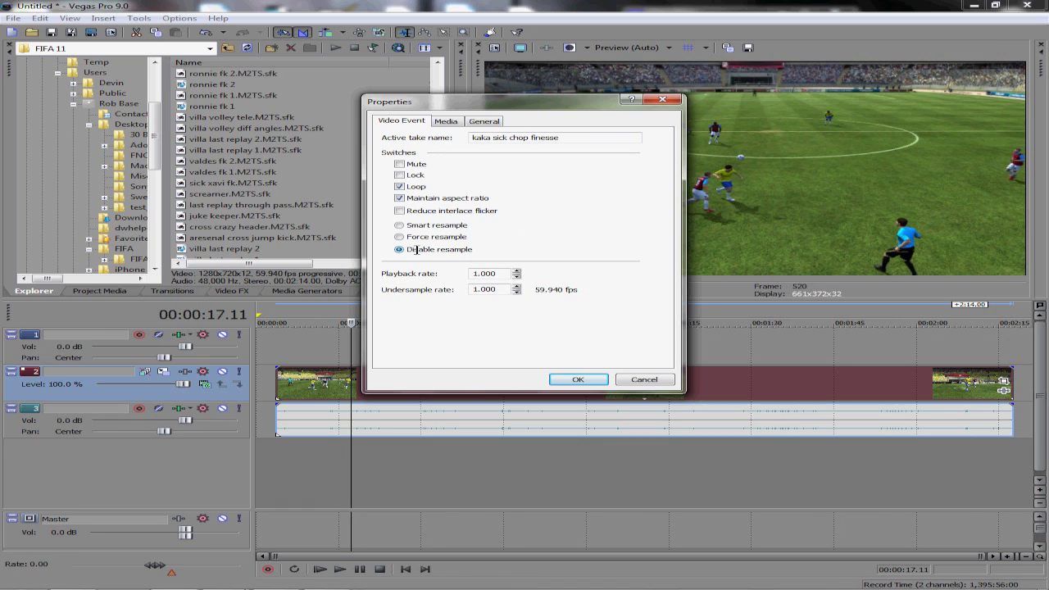
click(577, 380)
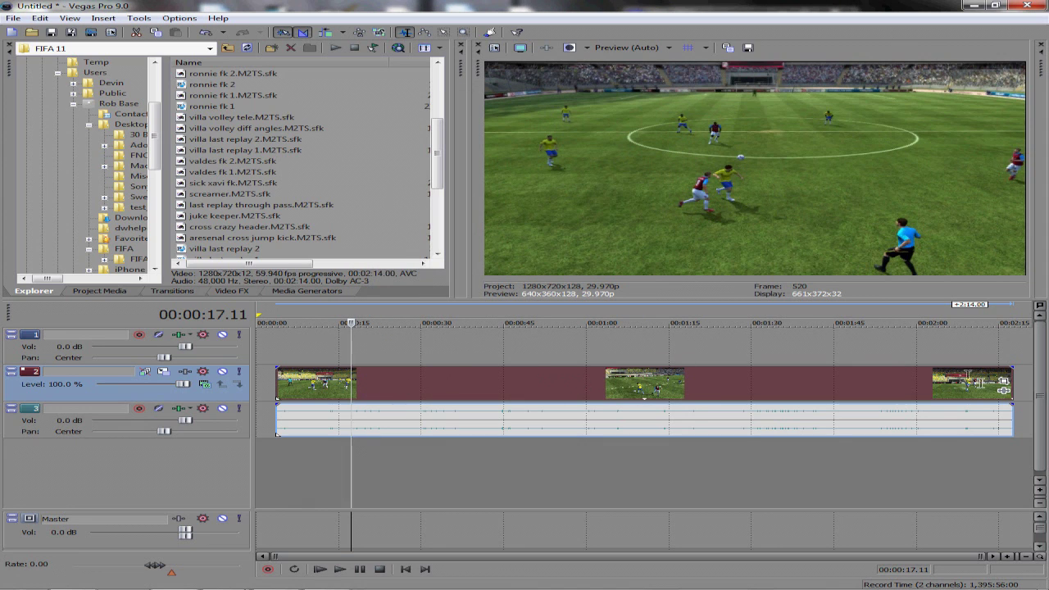
Resize the clip's pan/crop frame to about 1,260.2 x 708.9 for a slight zoom
click(1001, 379)
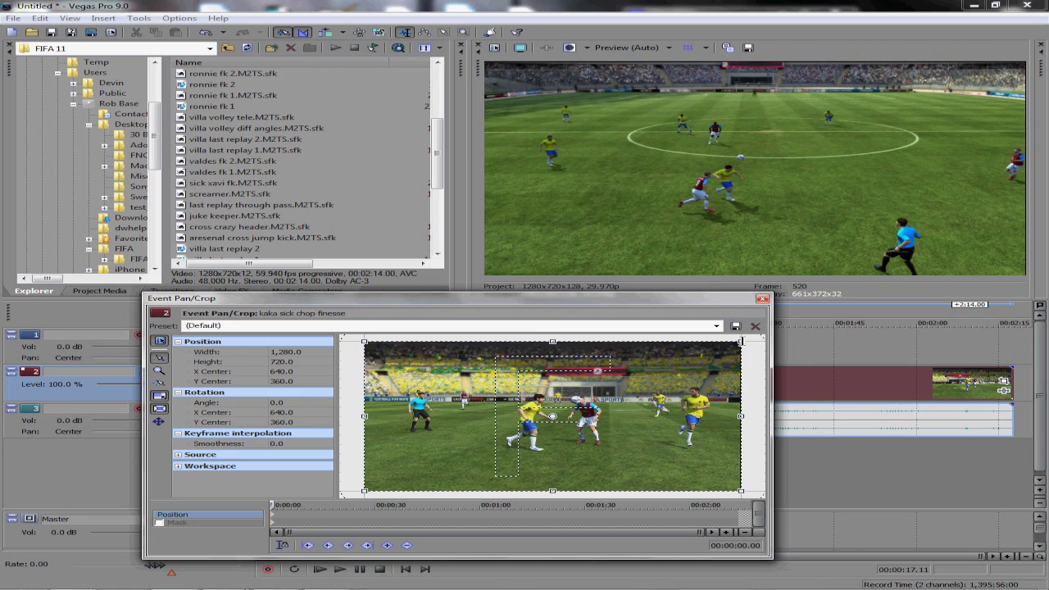
drag(741, 340, 738, 344)
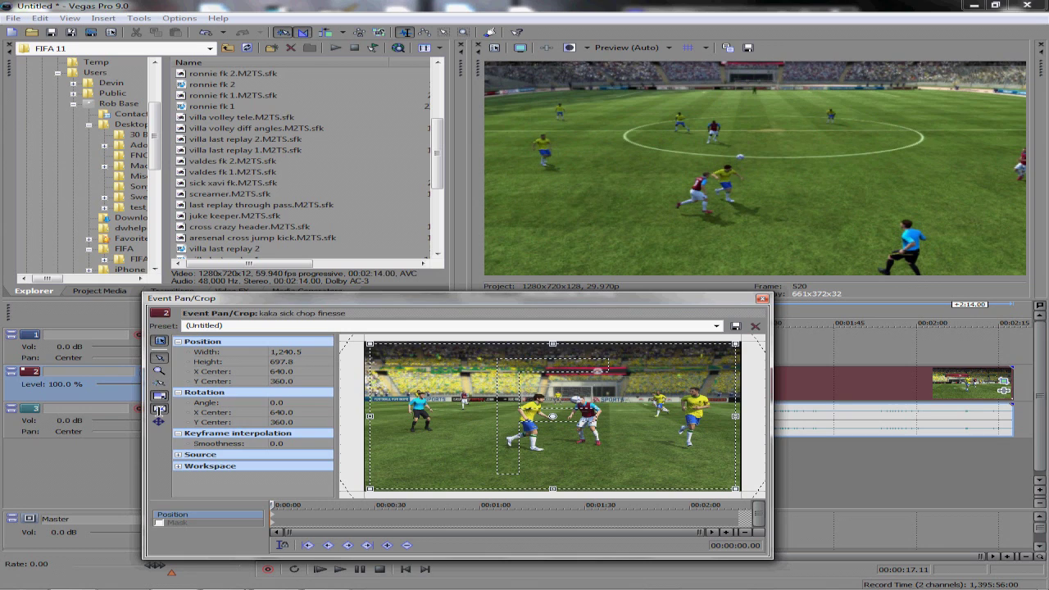
mouse_move(736, 342)
mouse_down()
mouse_move(754, 339)
mouse_move(744, 340)
mouse_up()
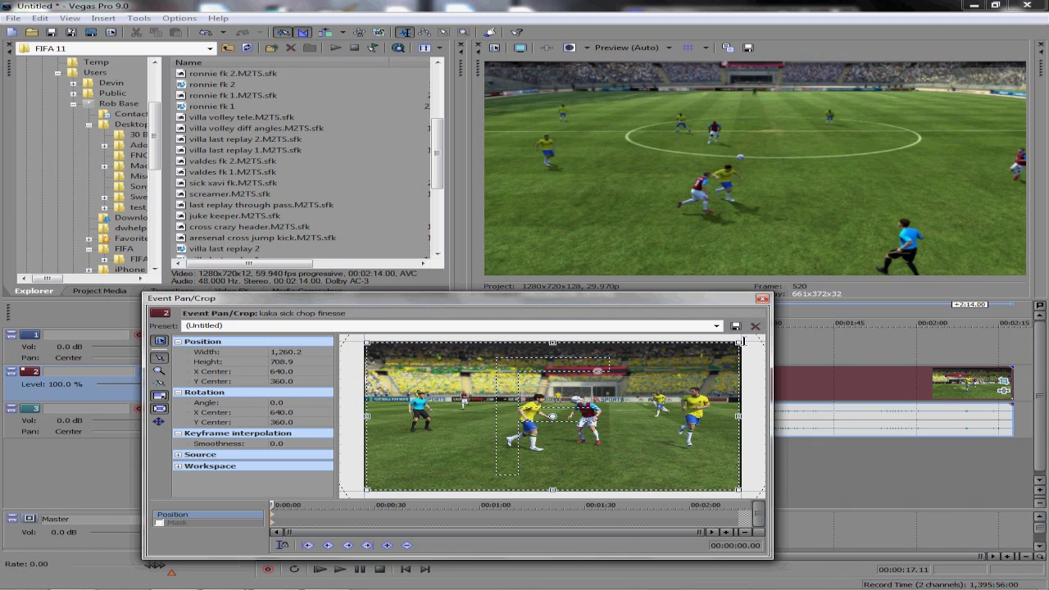
click(761, 299)
Disable resampling in the clip's Properties again and recheck its pan/crop
right_click(601, 375)
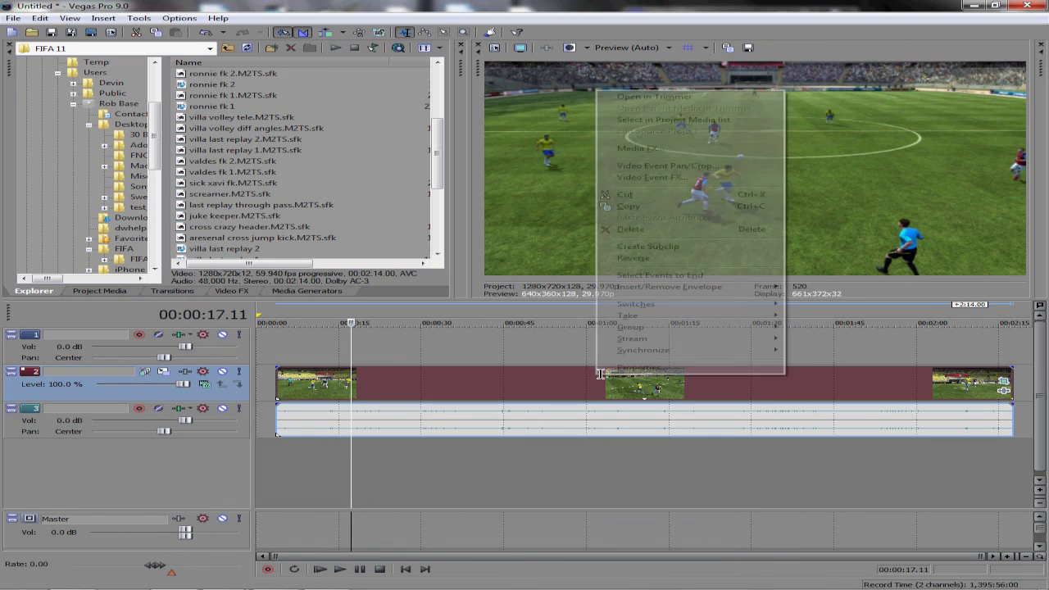
click(635, 368)
click(408, 247)
click(574, 380)
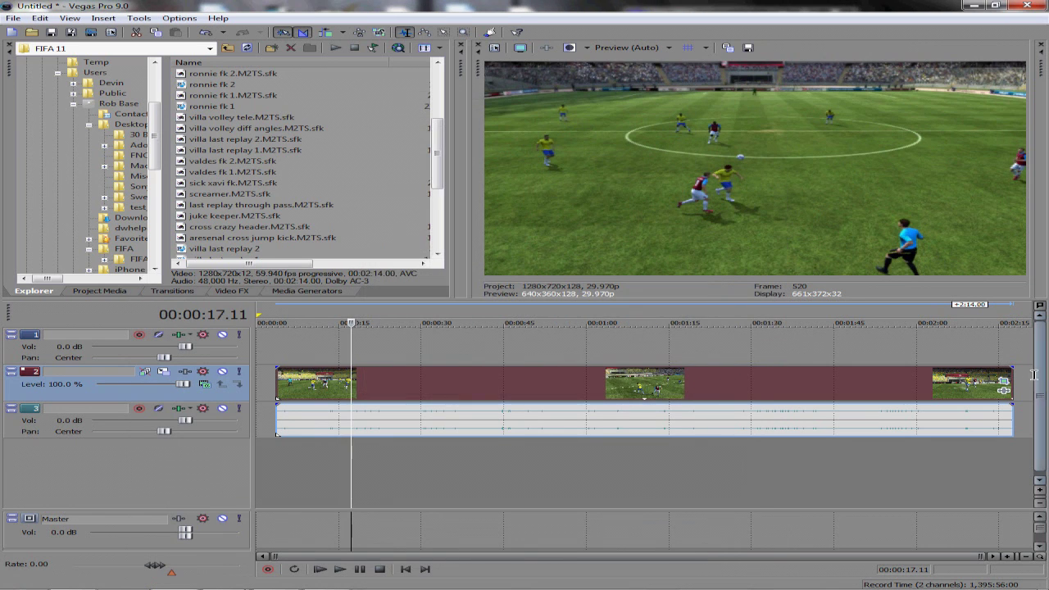
click(1004, 380)
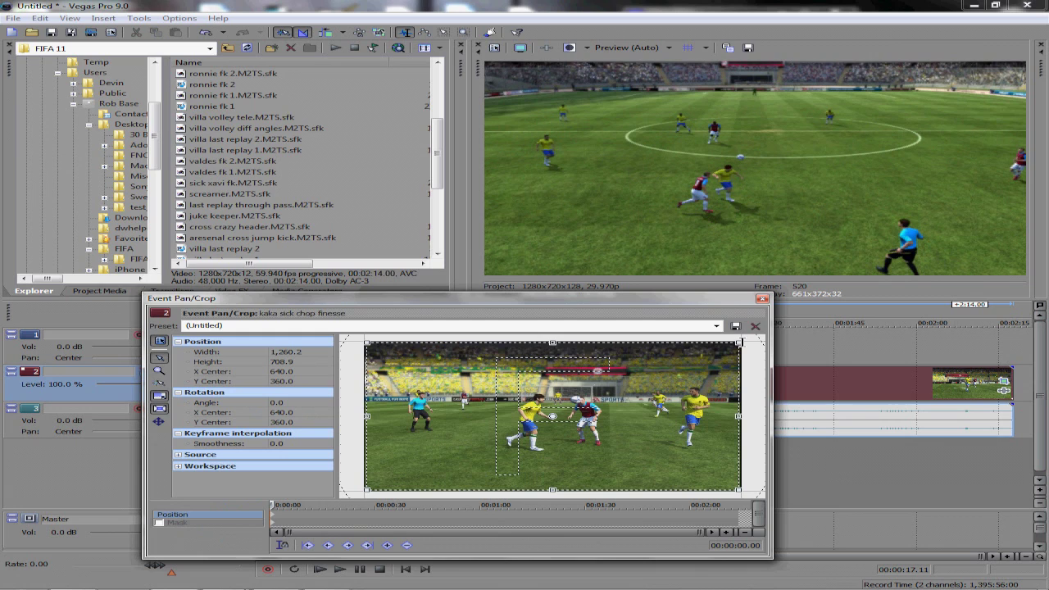
click(761, 299)
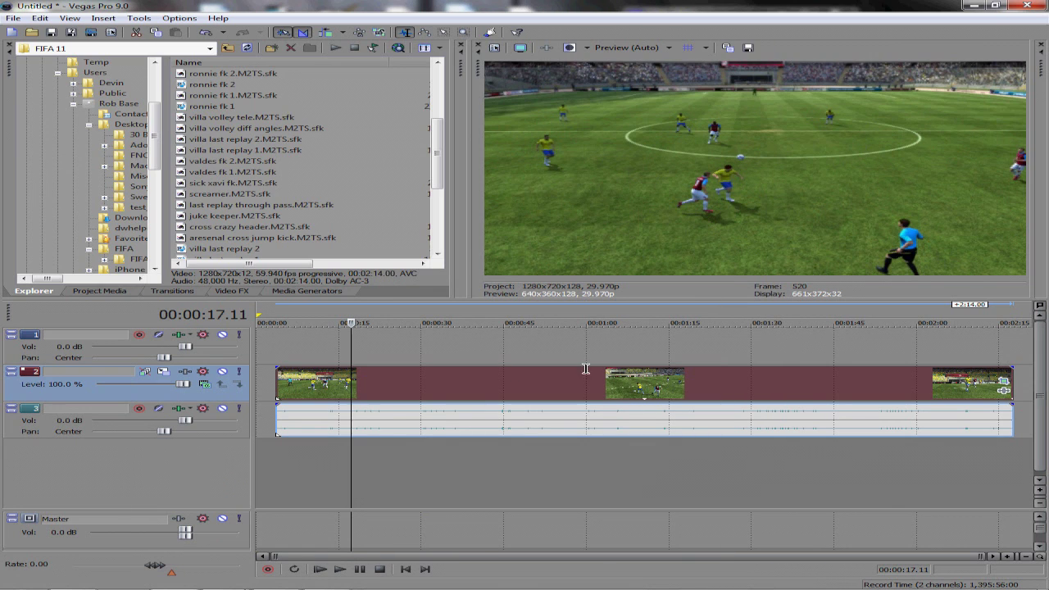
Move the clip to start at 0:00 and split it at 00:00:36.10
drag(468, 384, 393, 379)
click(487, 382)
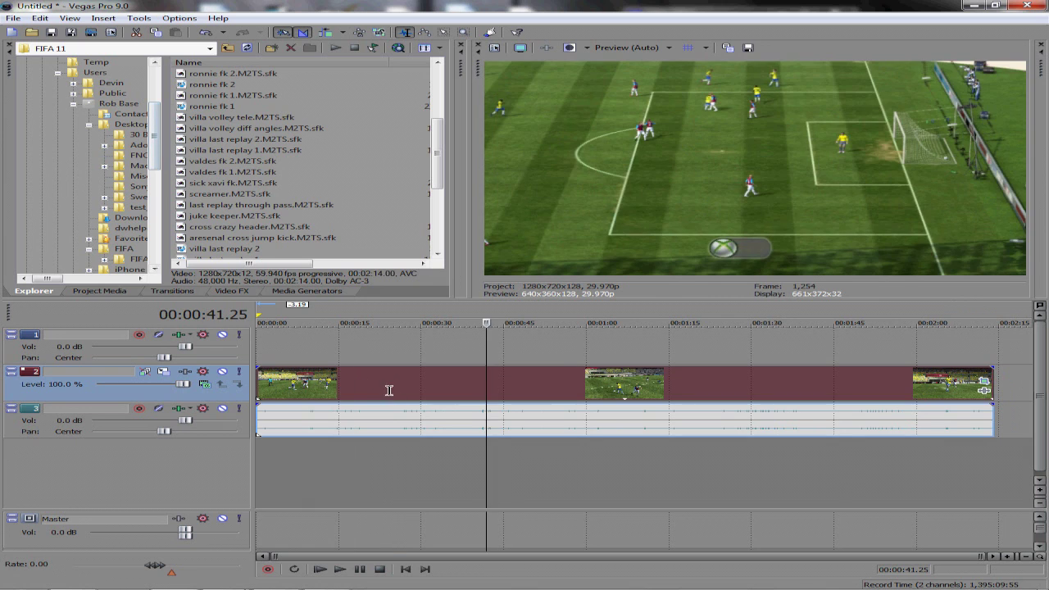
click(389, 390)
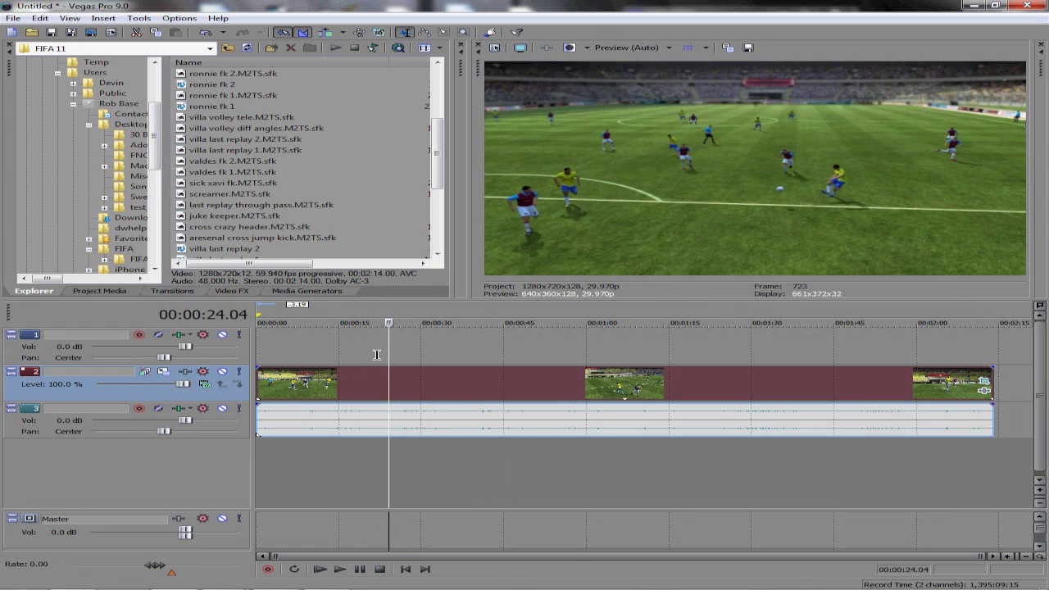
click(455, 386)
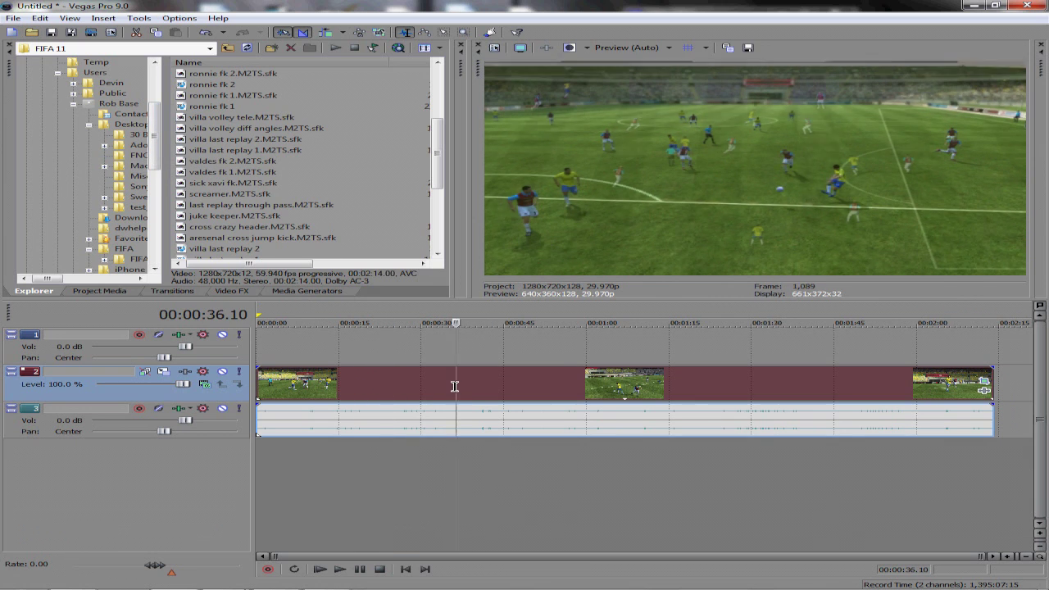
key(s)
Apply Add Noise's Screen preset, select 0–00:00:36.10, and start Render As
key(alt+8)
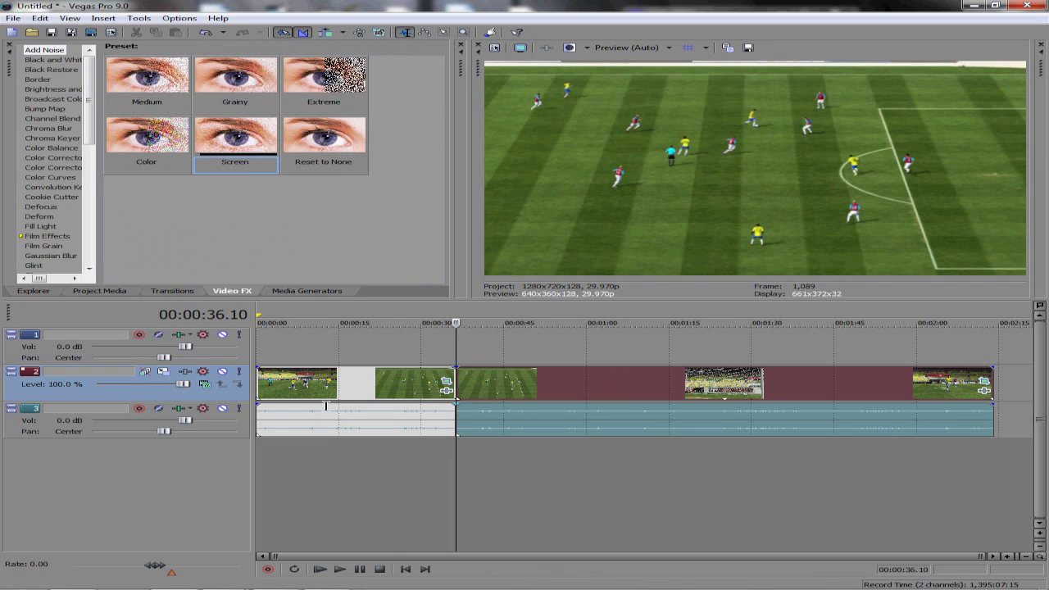
drag(326, 406, 352, 400)
click(332, 394)
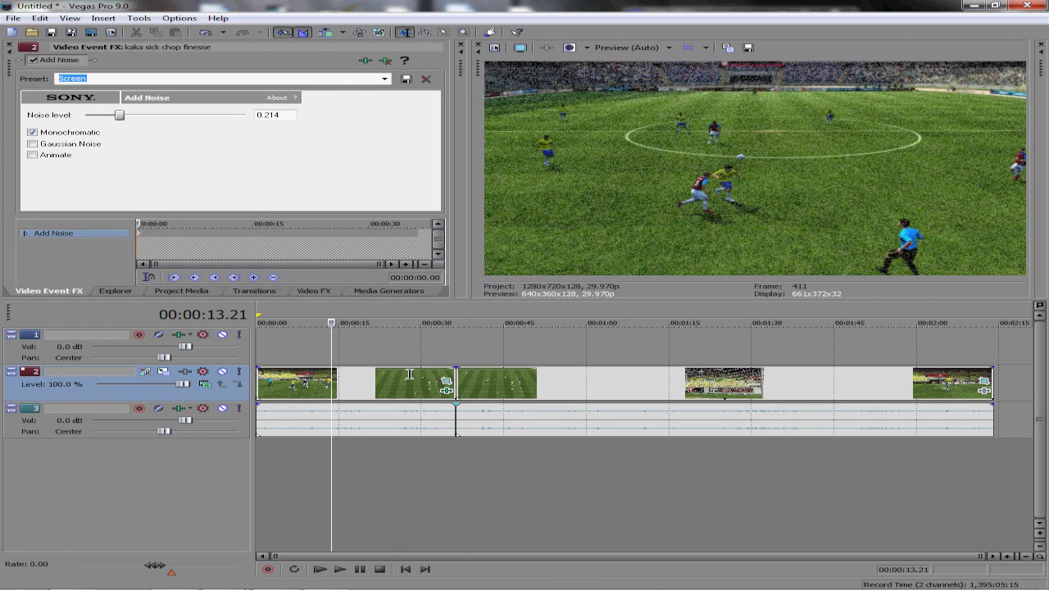
drag(456, 348, 257, 349)
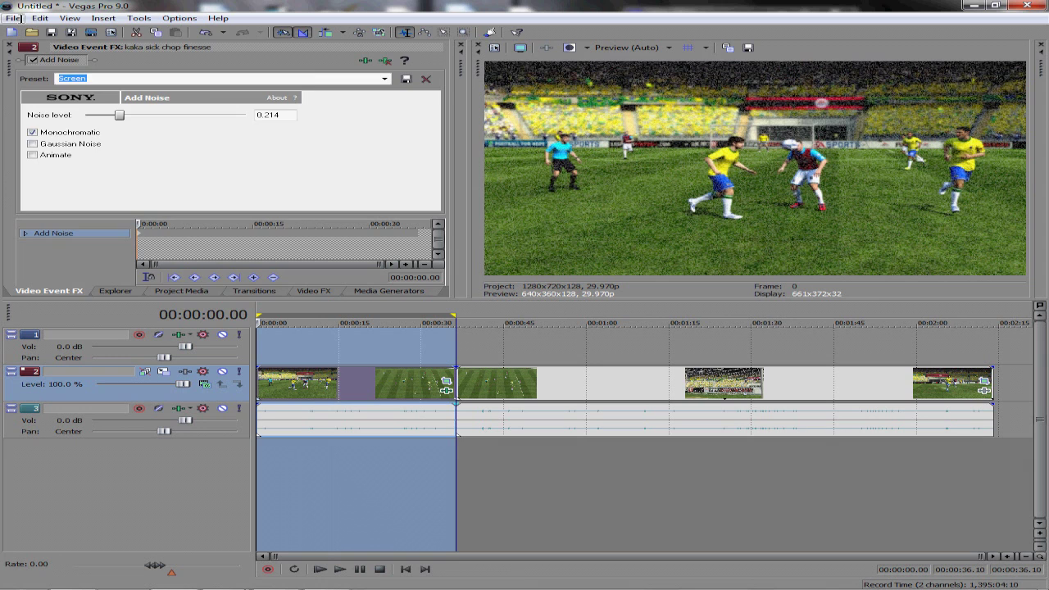
click(14, 18)
click(49, 101)
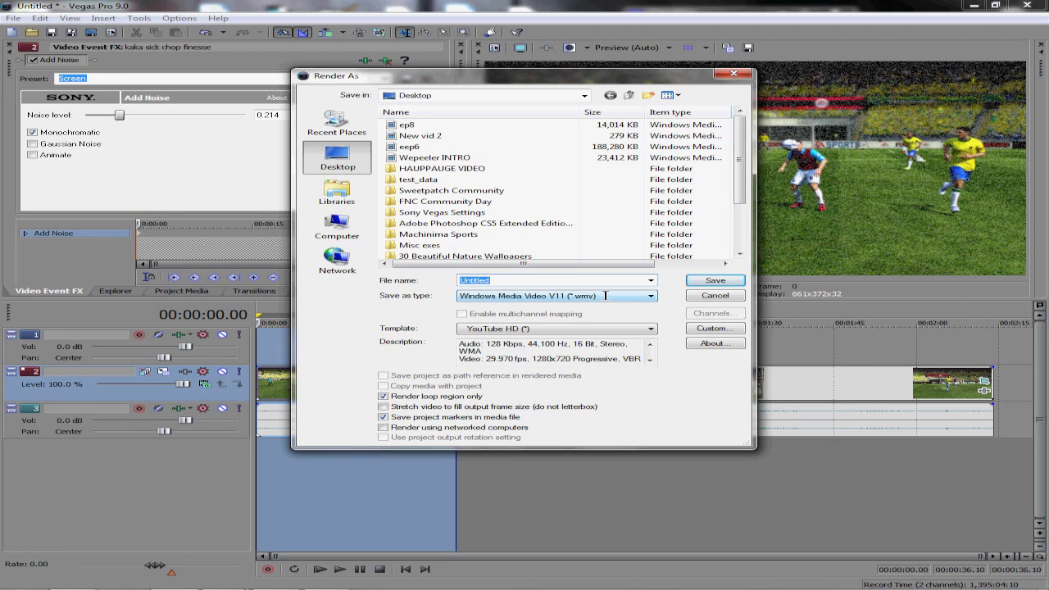
Set the render format to MainConcept AVC/AAC (*.mp4) with the YouTube HD template
click(604, 296)
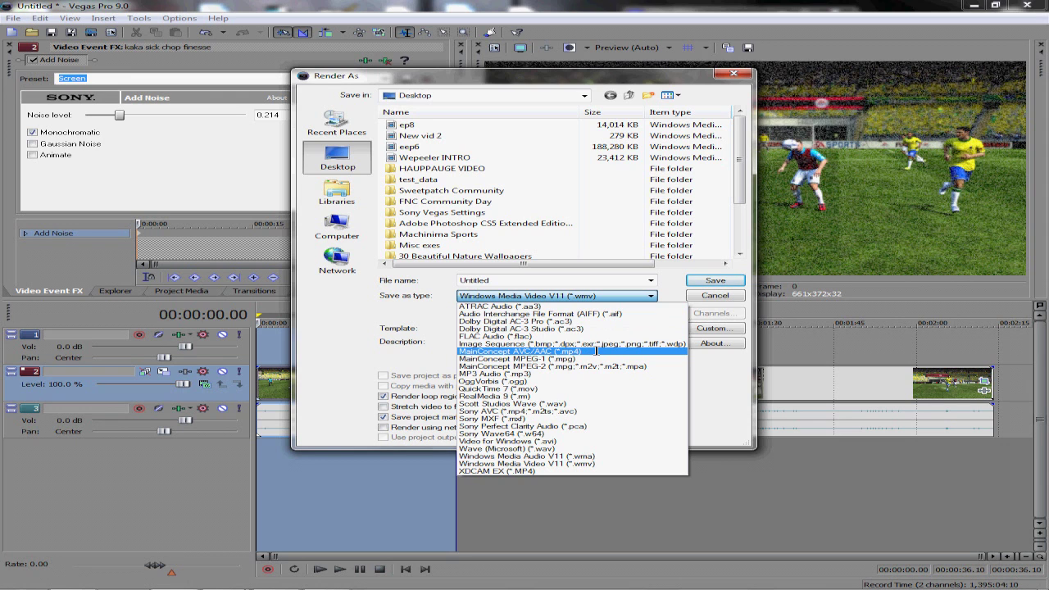
click(597, 351)
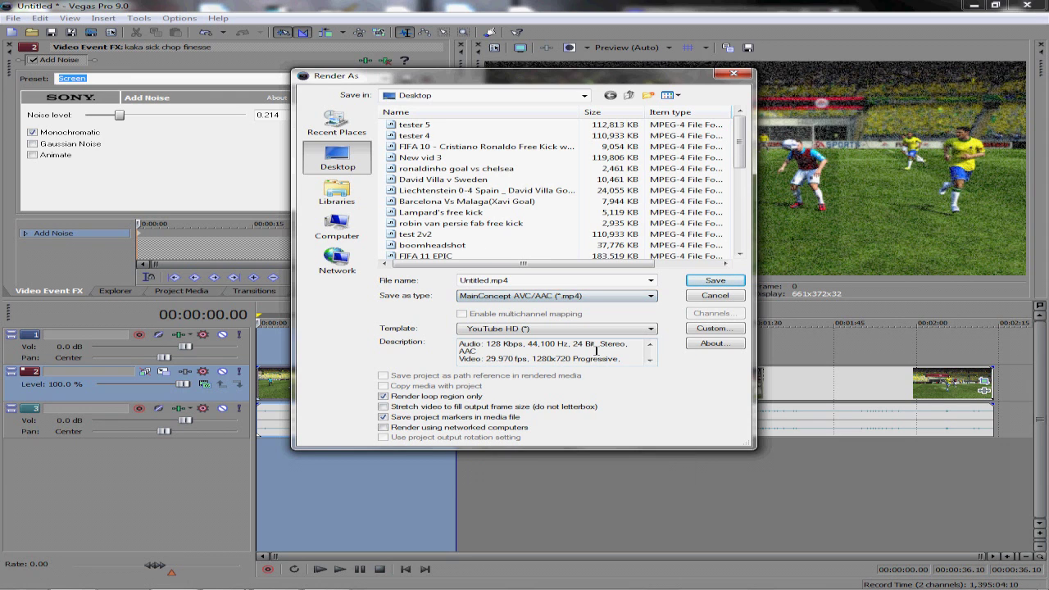
click(718, 328)
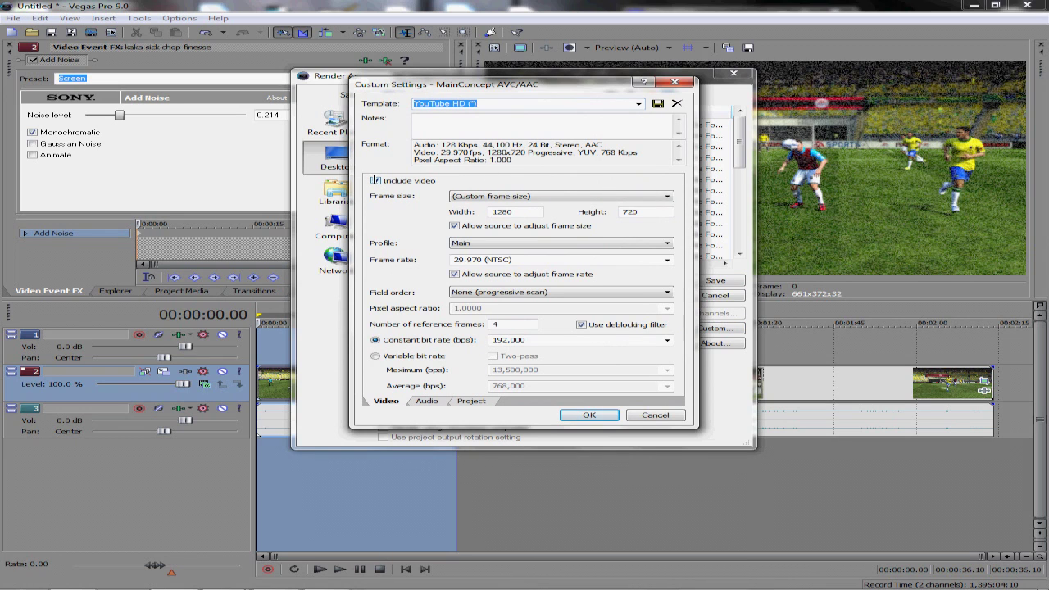
Keep the 1280x720 frame size and set a constant bit rate of 13,500,000 bps
click(558, 196)
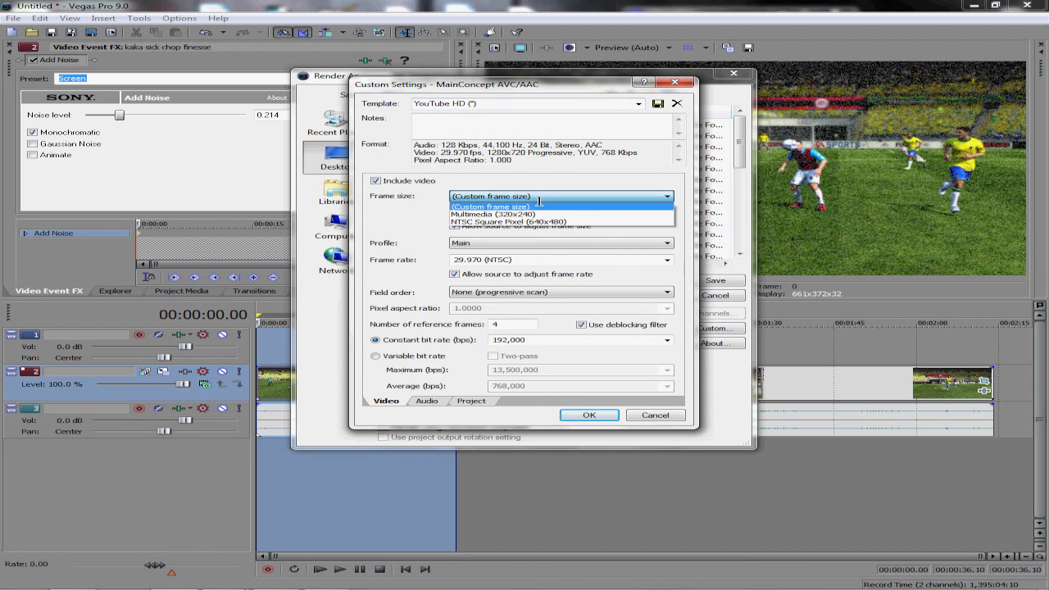
click(405, 212)
double_click(510, 211)
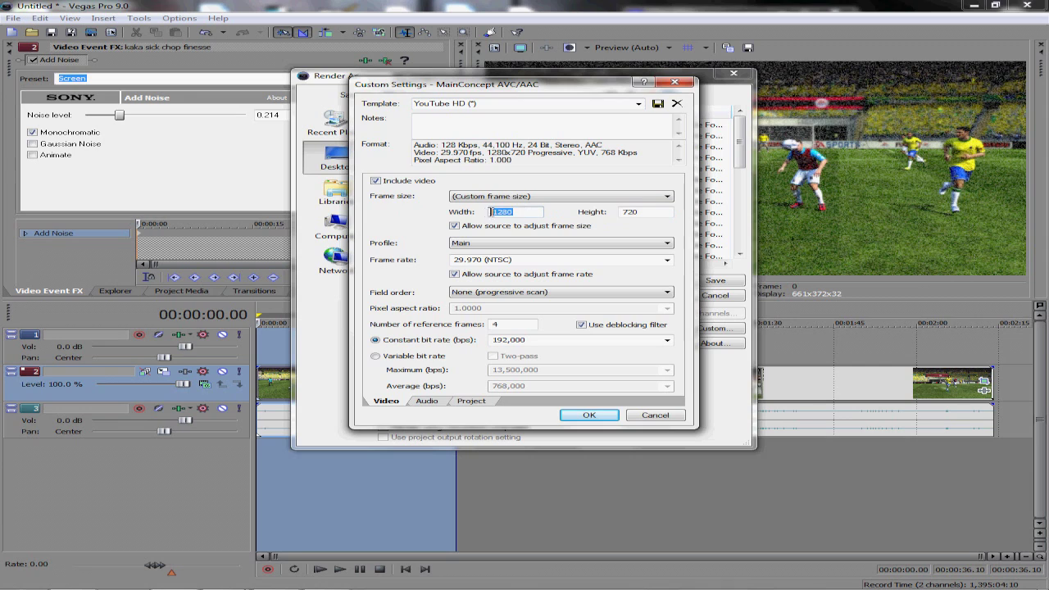
double_click(624, 212)
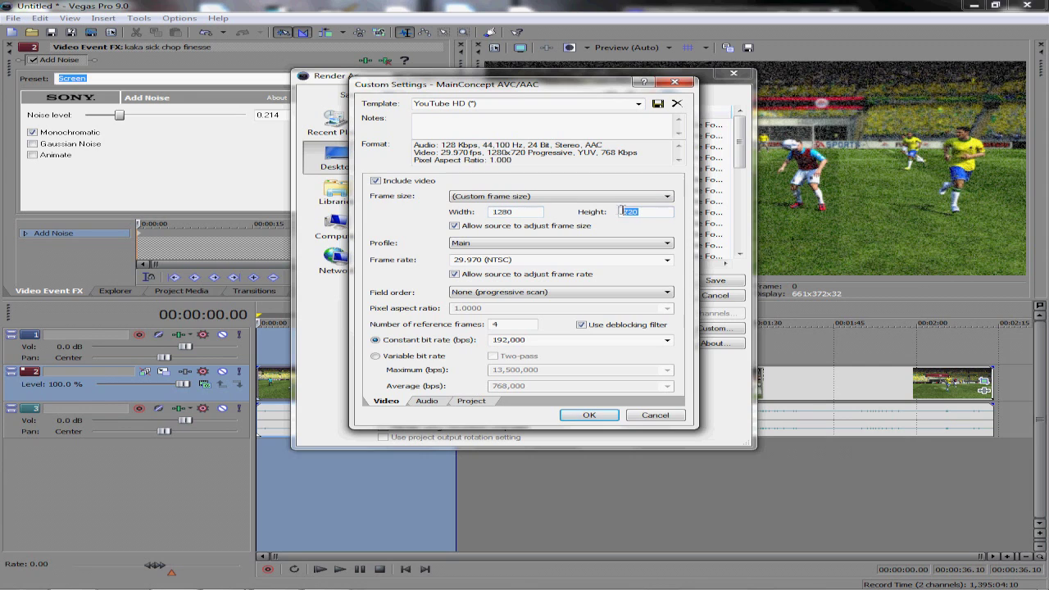
click(375, 340)
key(Tab)
text(13)
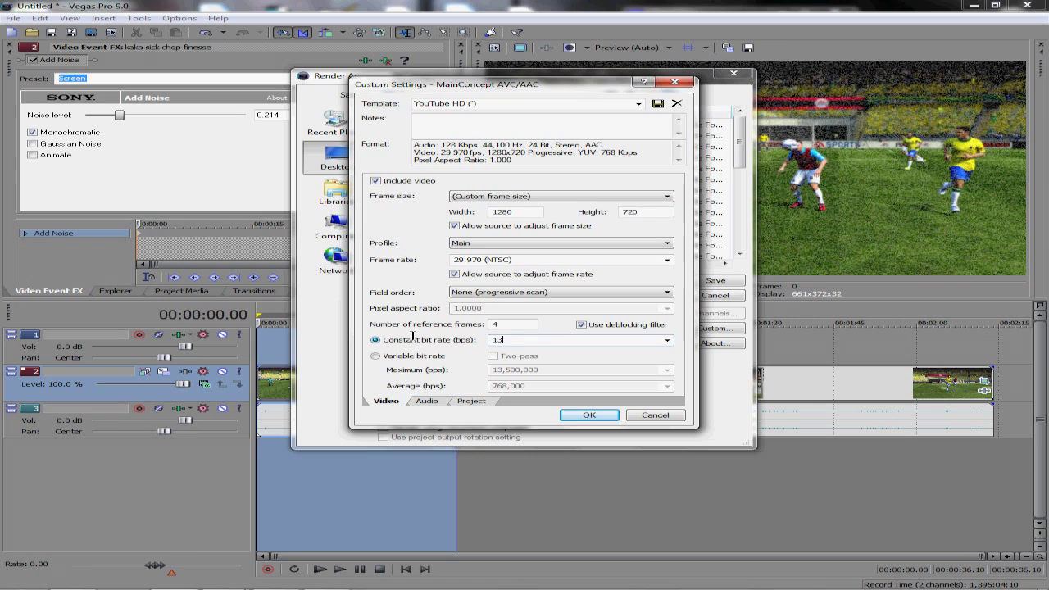
text(,500,000)
click(583, 415)
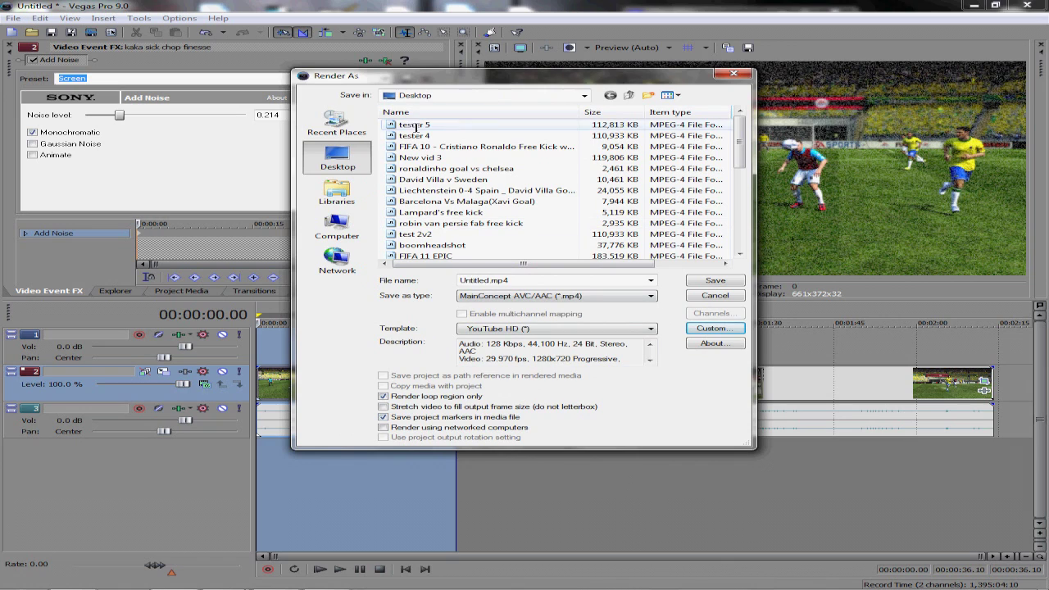
Save the Untitled.mp4 render to the Desktop with the 13.5 Mbps settings
click(515, 280)
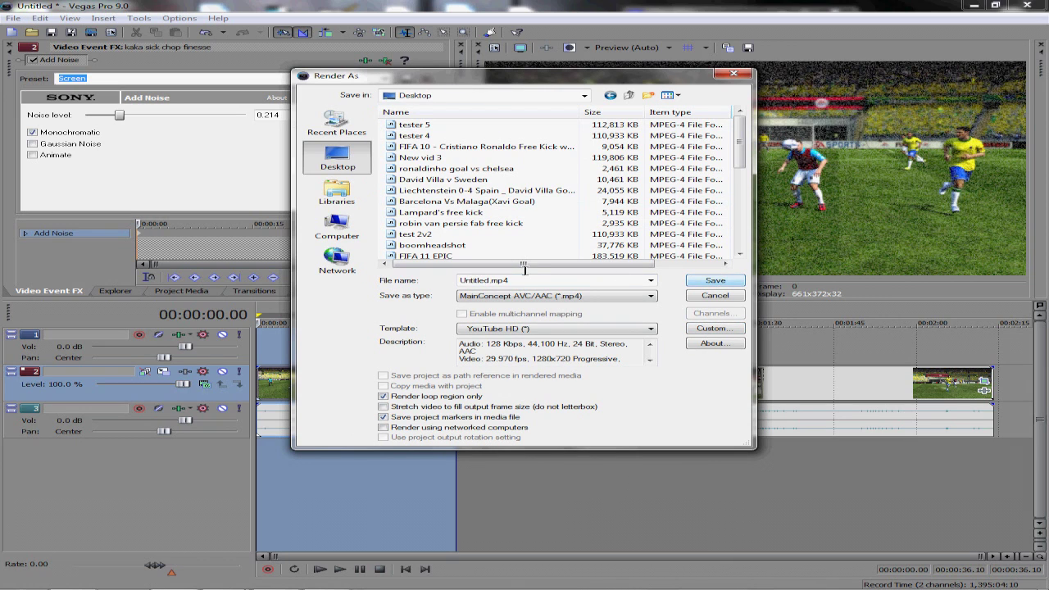